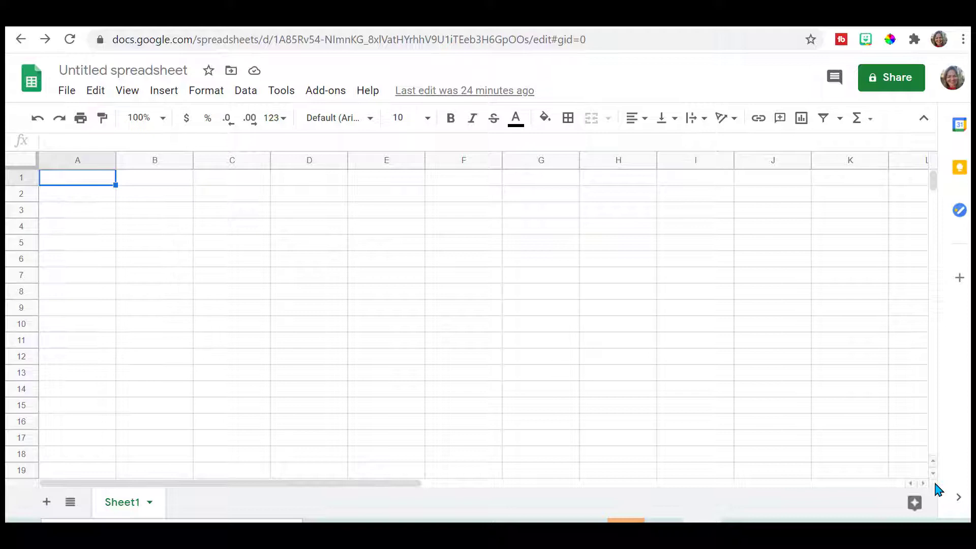
Search the Google Sheets add-on store for 'pixel art'
click(323, 97)
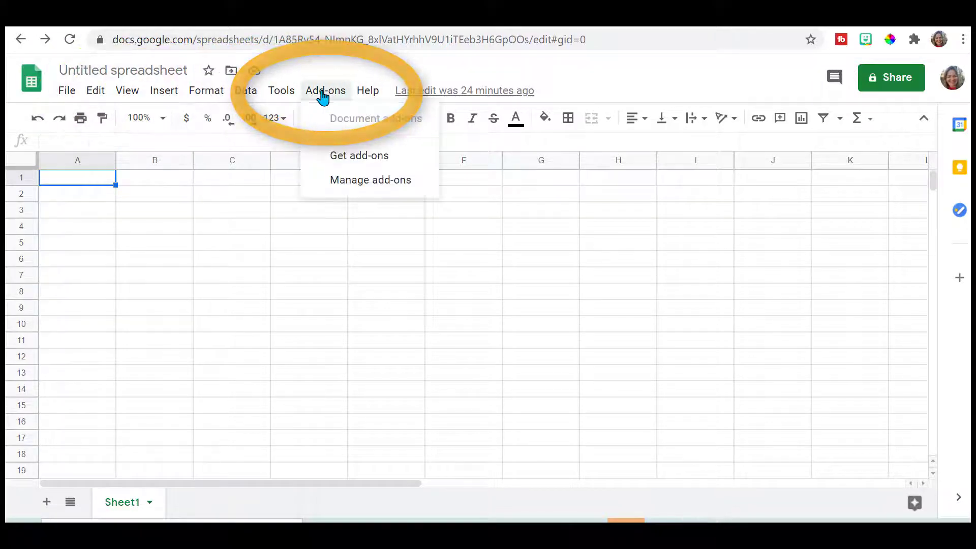
click(341, 158)
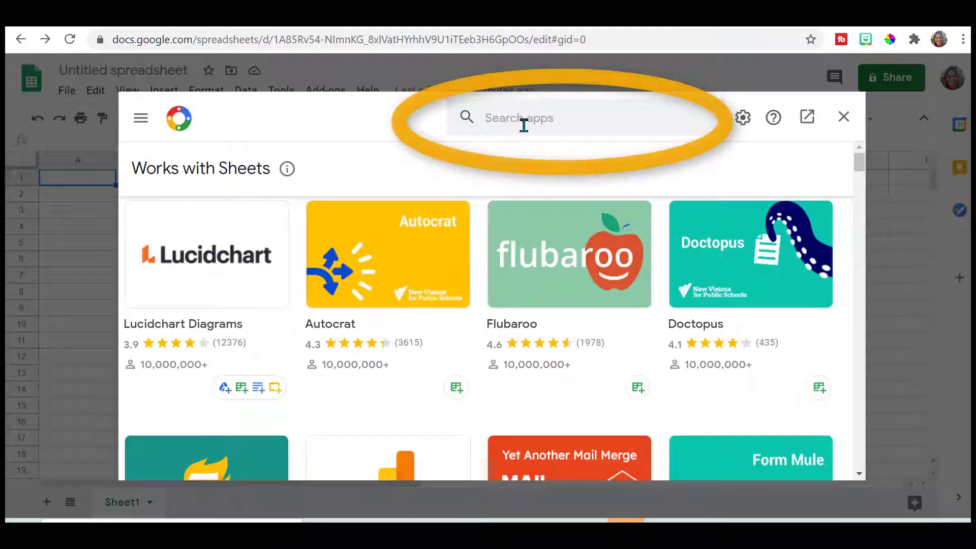
click(523, 124)
text(p)
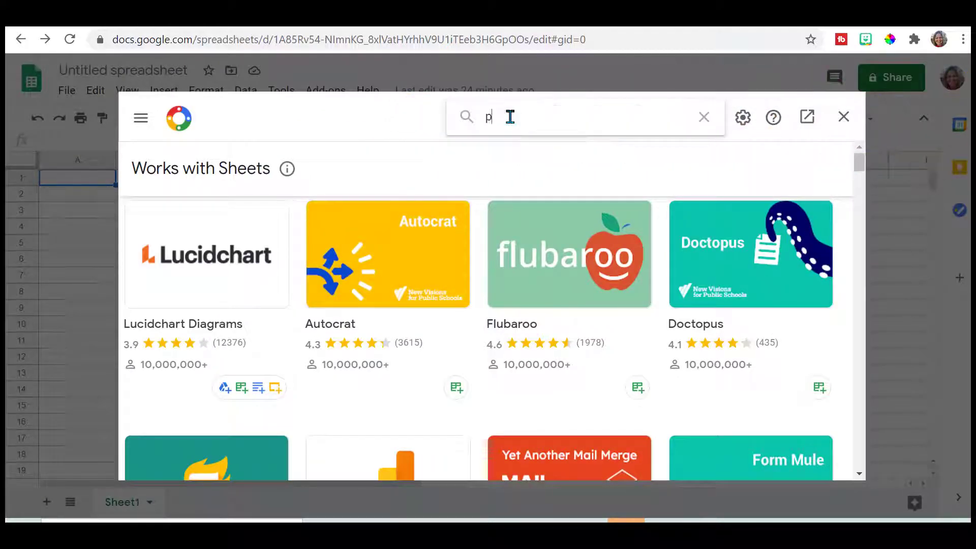
text(ixel art)
key(Return)
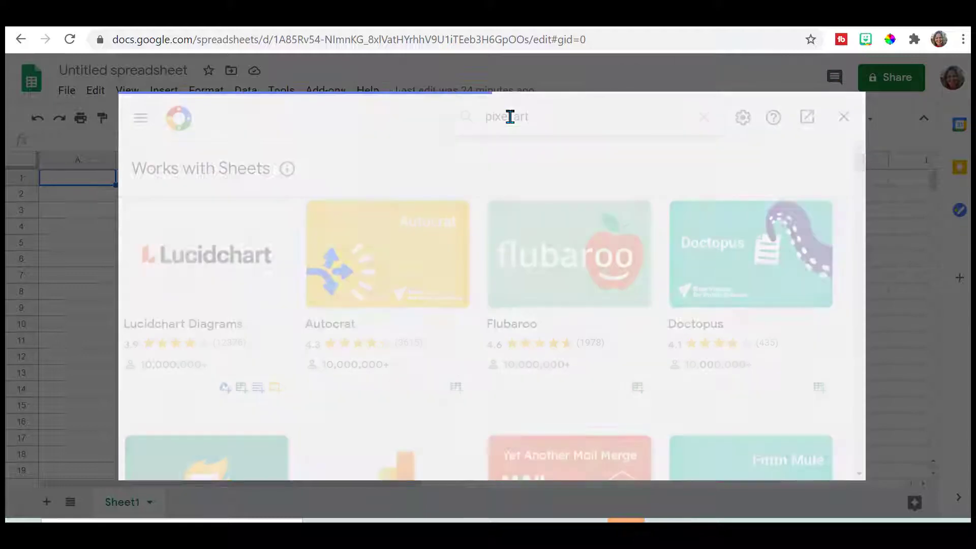
Open the Pixel Art add-on and start installing it, granting permission to continue
click(249, 244)
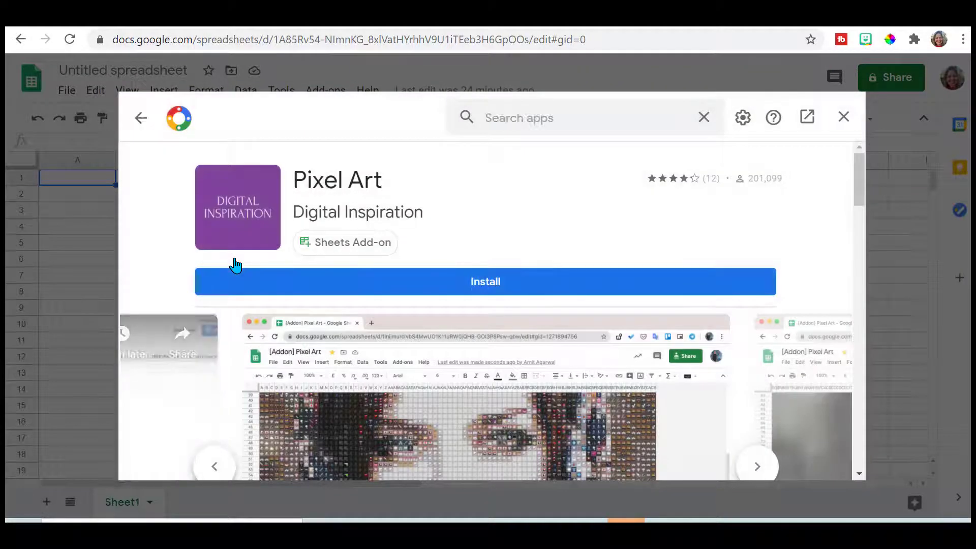
click(446, 290)
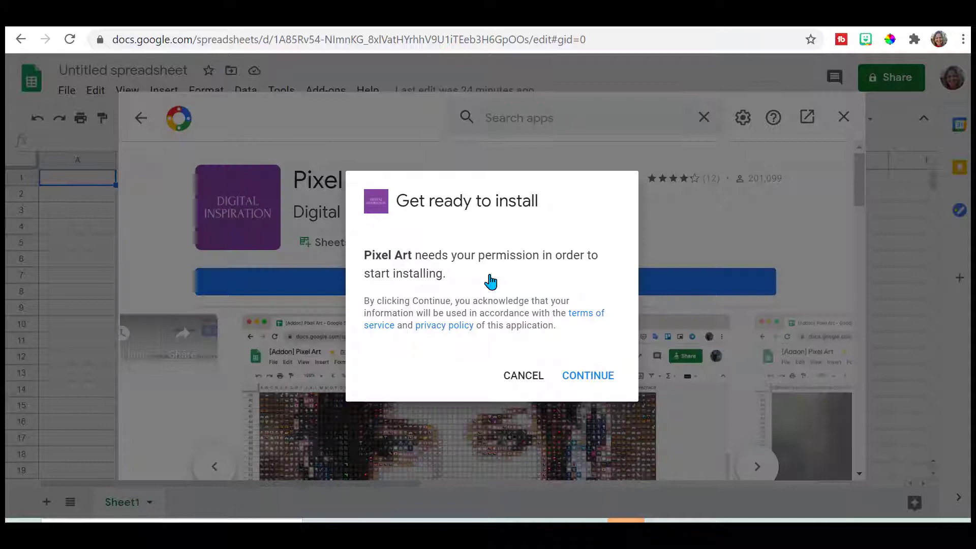
click(586, 377)
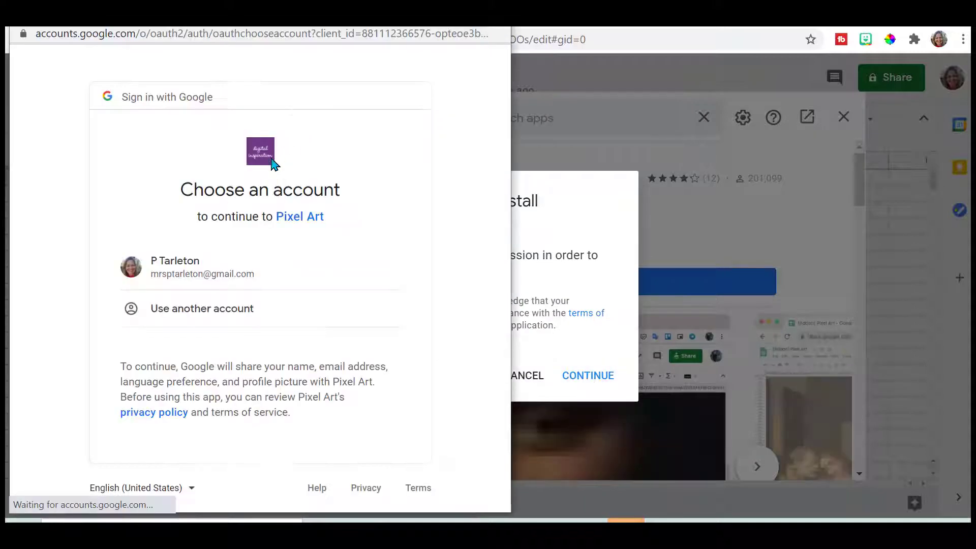
Choose the Google account for the install, then select the dolphin image on slide 1
click(238, 274)
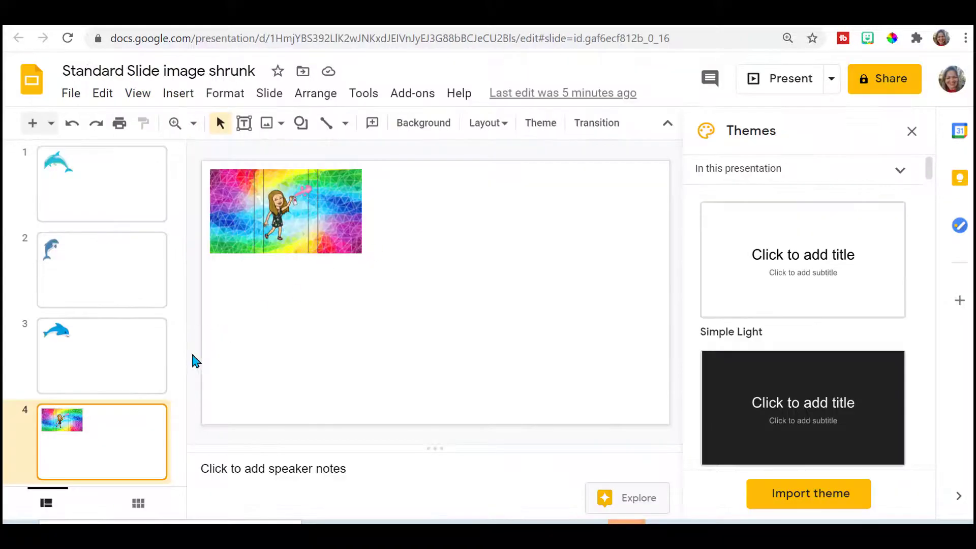
click(145, 203)
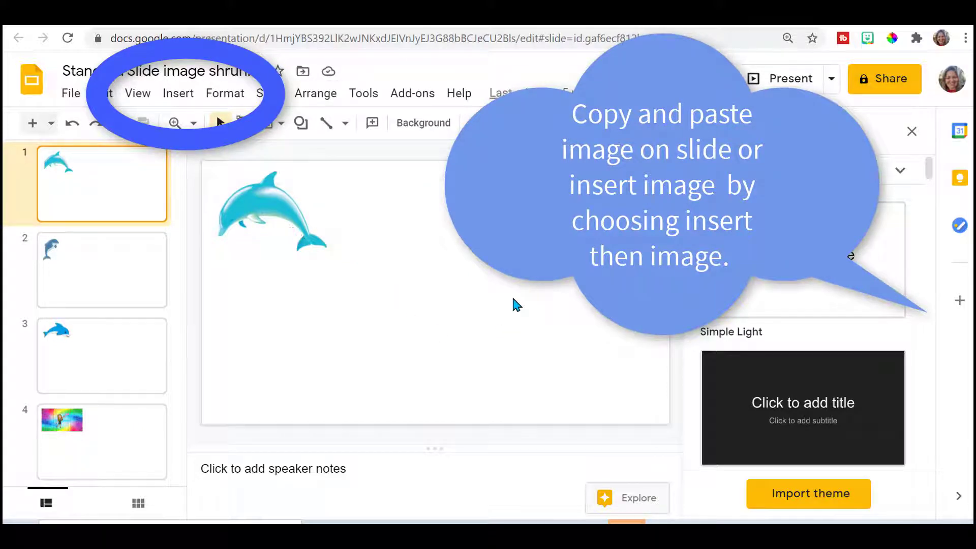
click(300, 237)
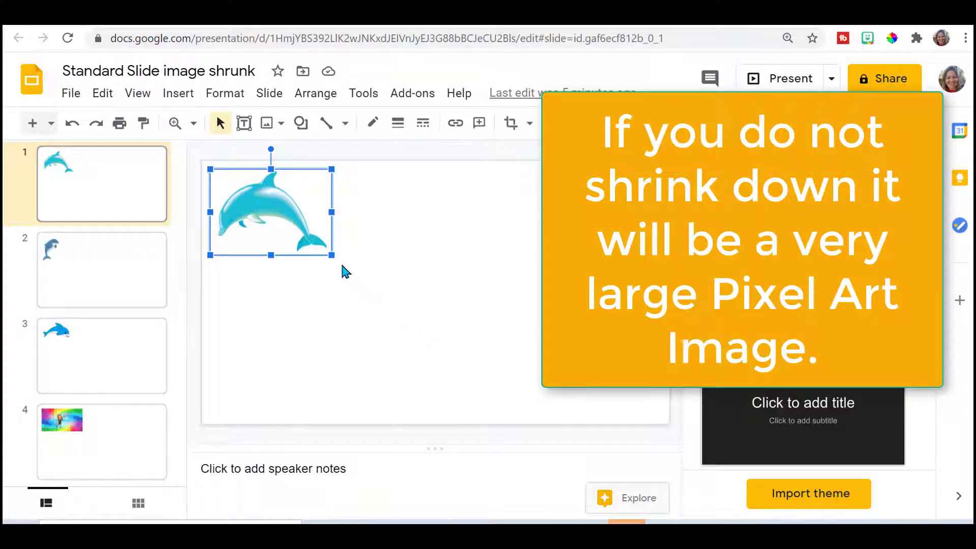
Shrink the dolphin image by dragging its corner inward and download the slide
drag(331, 257, 320, 246)
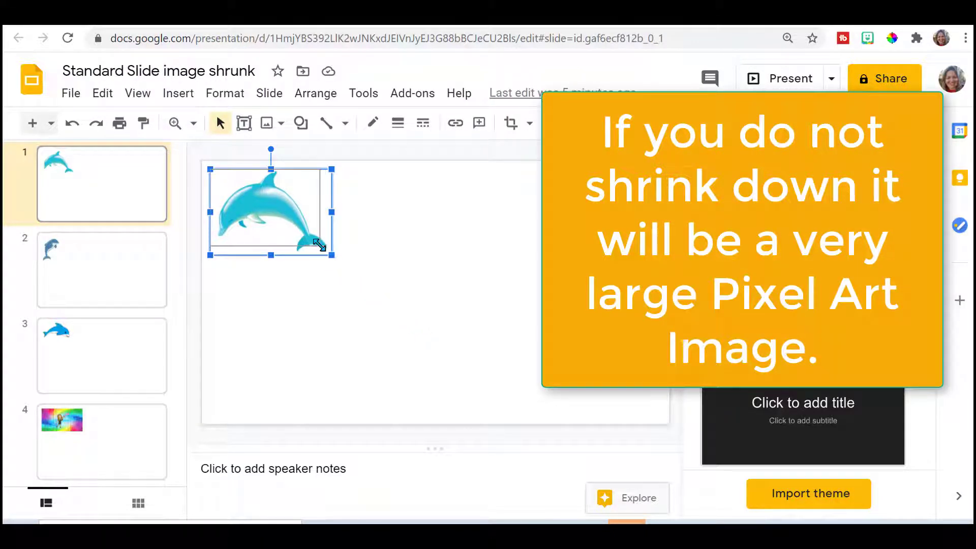
click(71, 97)
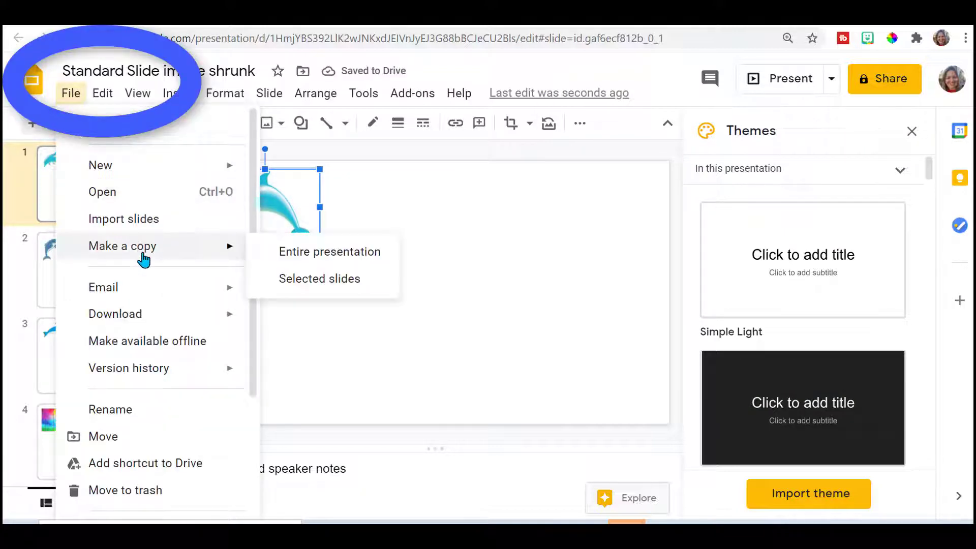
mouse_move(204, 328)
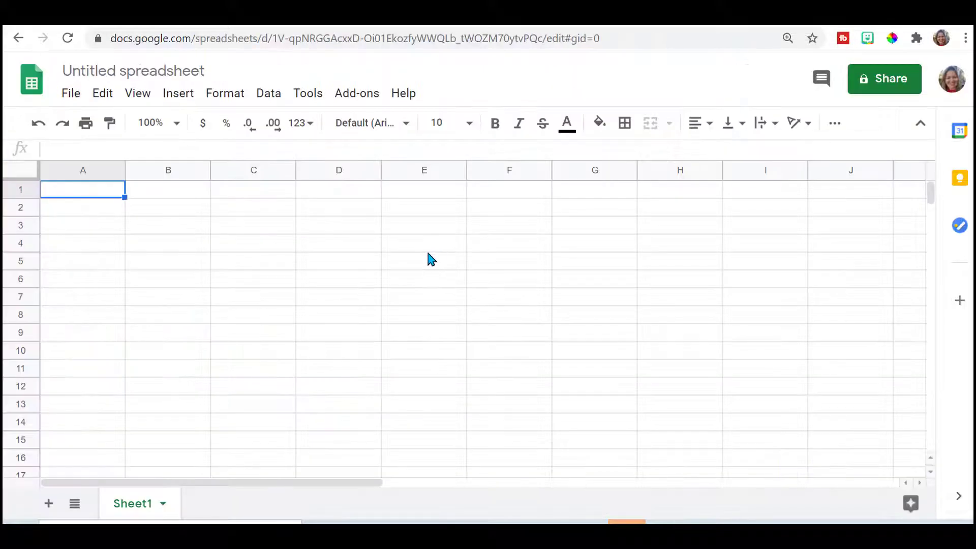
Launch Pixel Art and upload 'Standard Slide image shrunk.png' from Downloads
click(362, 96)
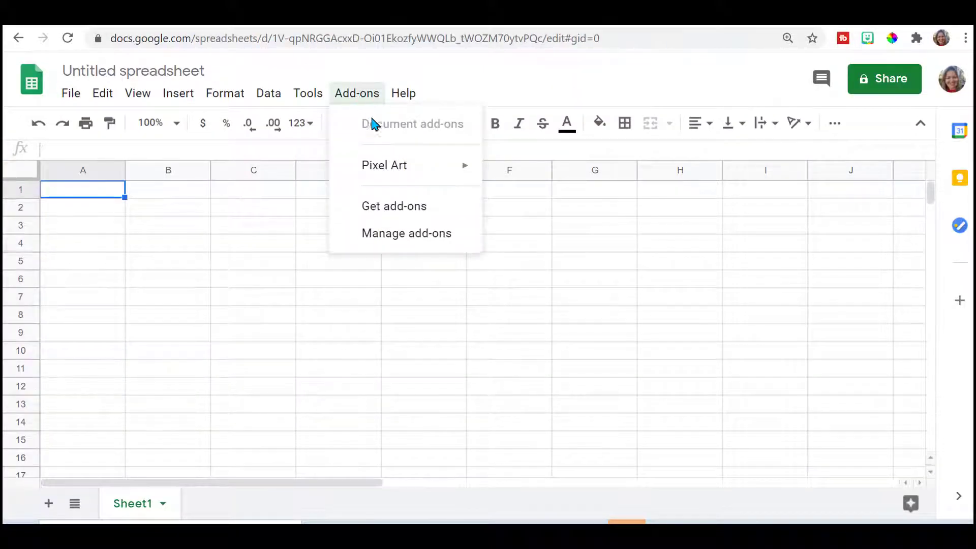
mouse_move(382, 168)
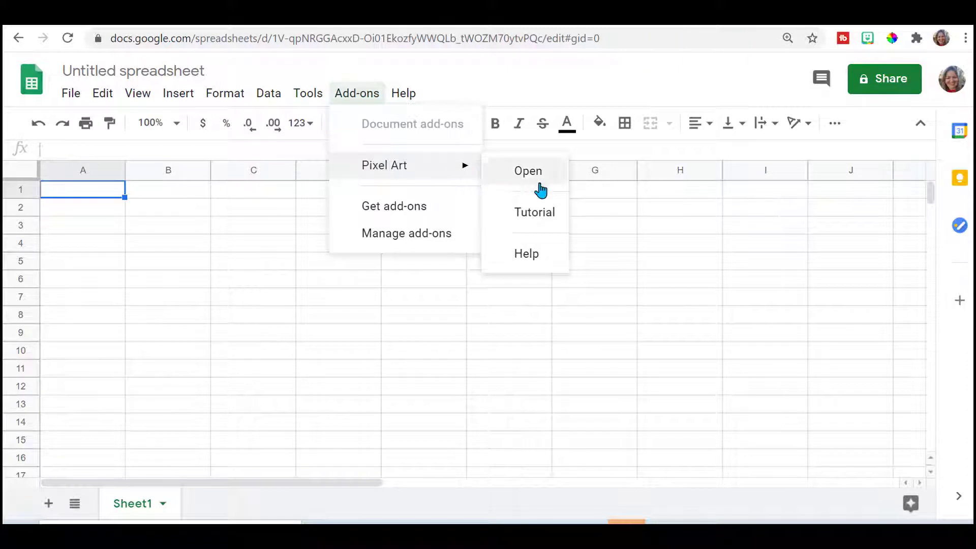
click(534, 184)
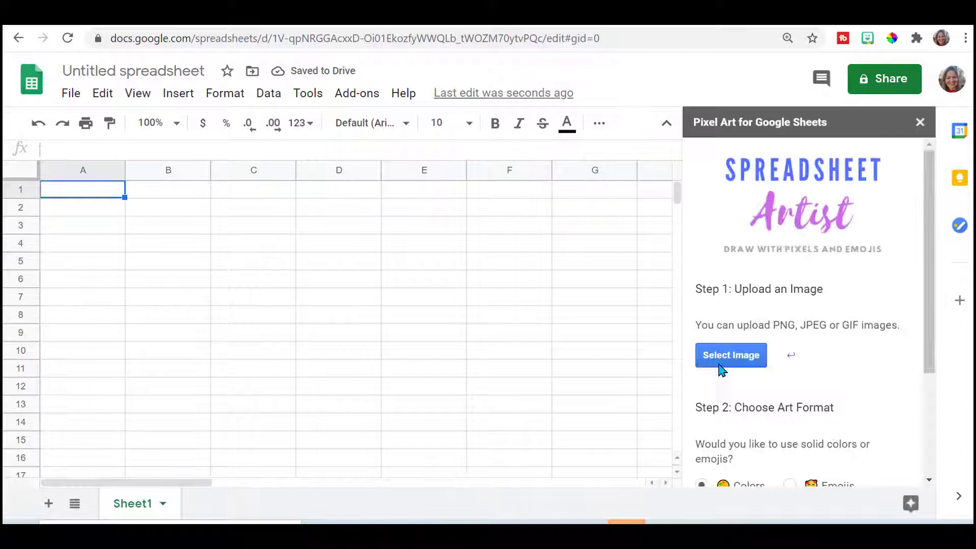
click(720, 358)
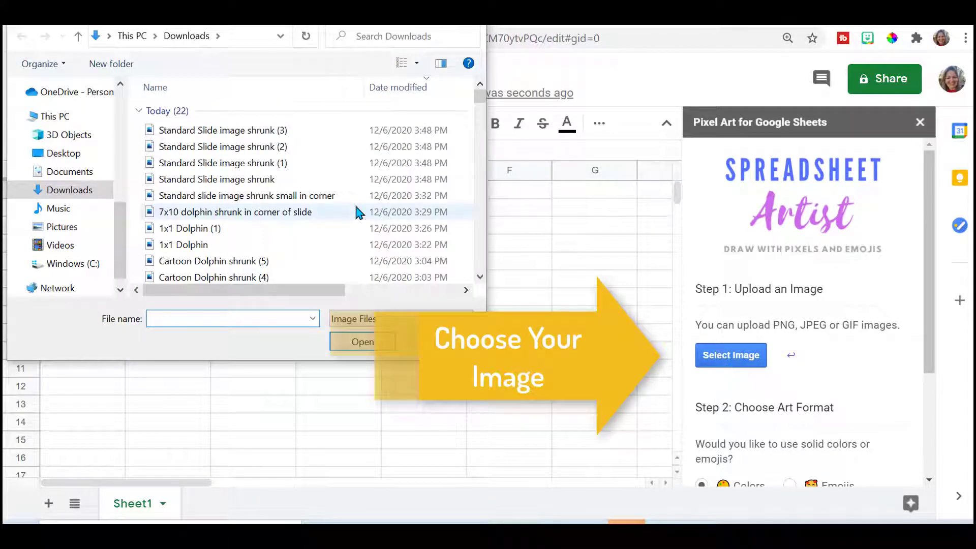
click(262, 179)
click(362, 342)
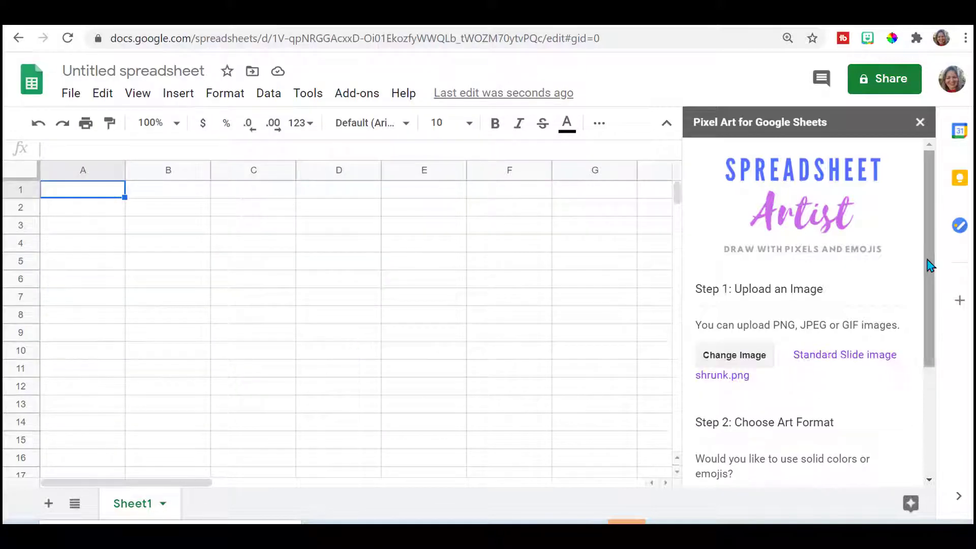
Draw the dolphin as colored pixel art with Draw It! and zoom the sheet to 50%
drag(932, 265, 937, 414)
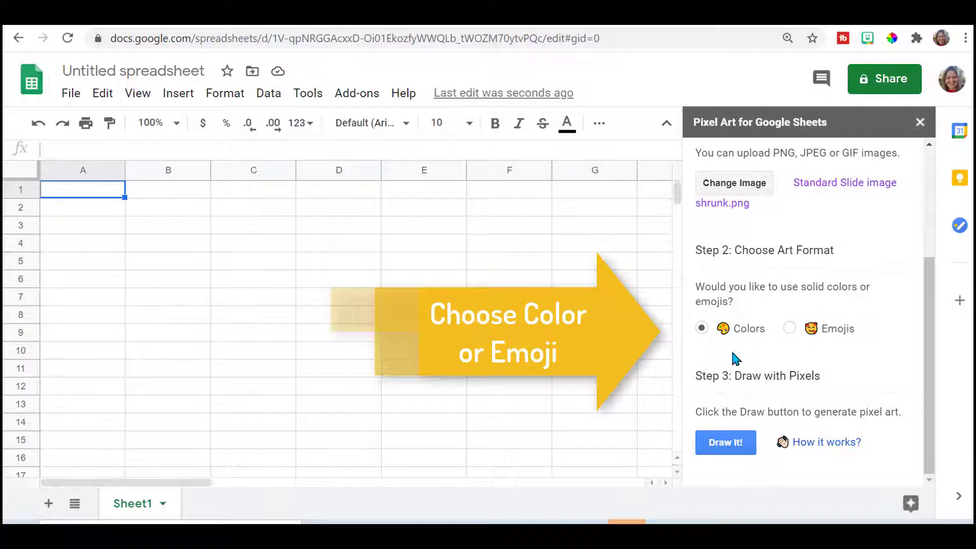
click(724, 443)
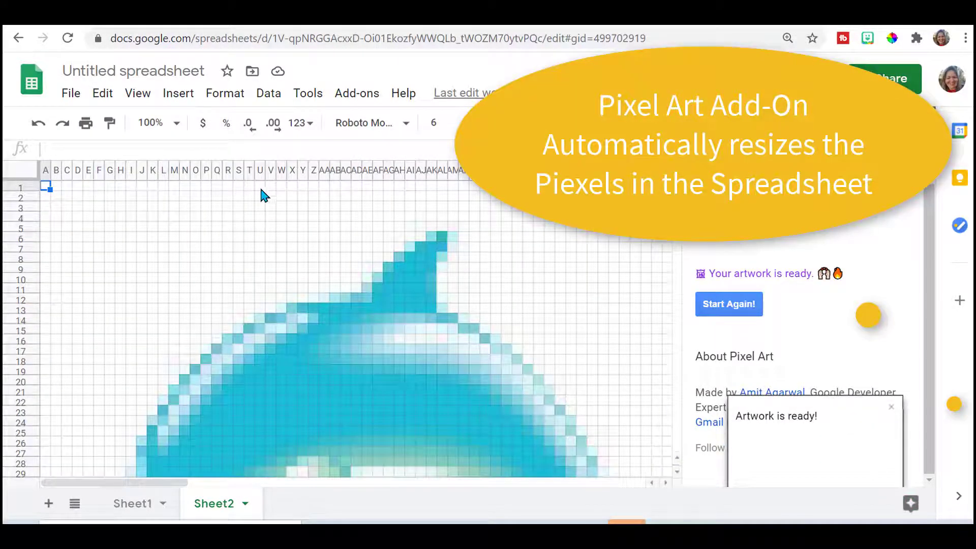
click(175, 124)
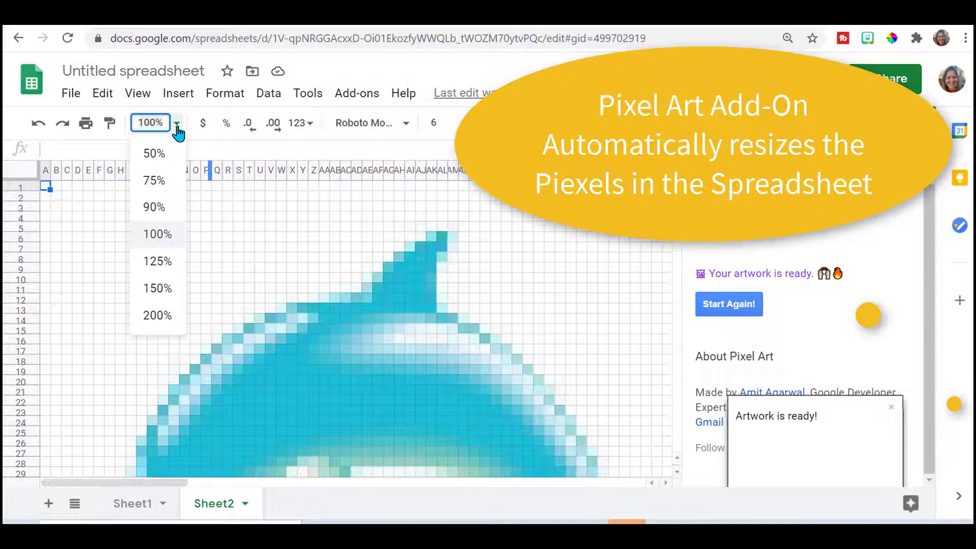
click(164, 156)
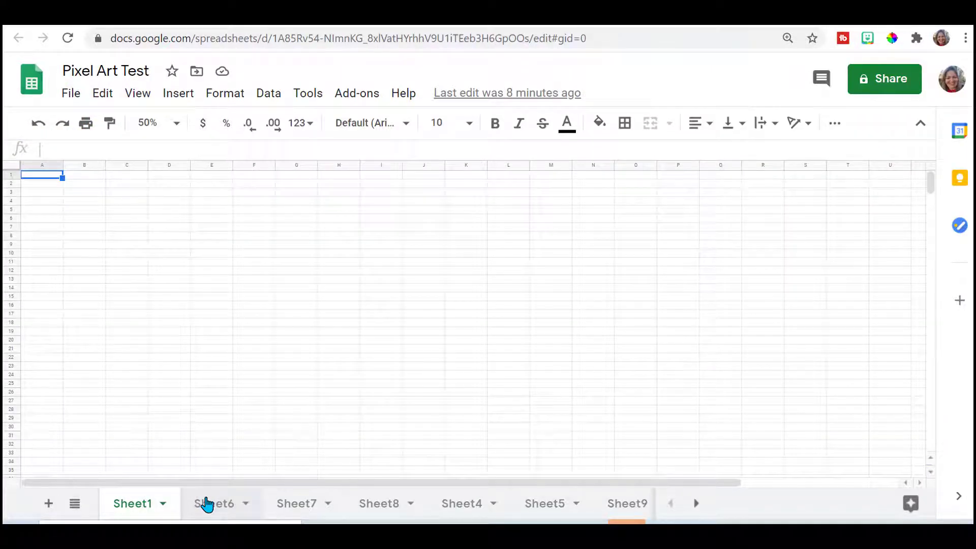
View the dolphin pixel-art versions on Sheet6, Sheet7, Sheet8 and Sheet4 in turn
click(207, 503)
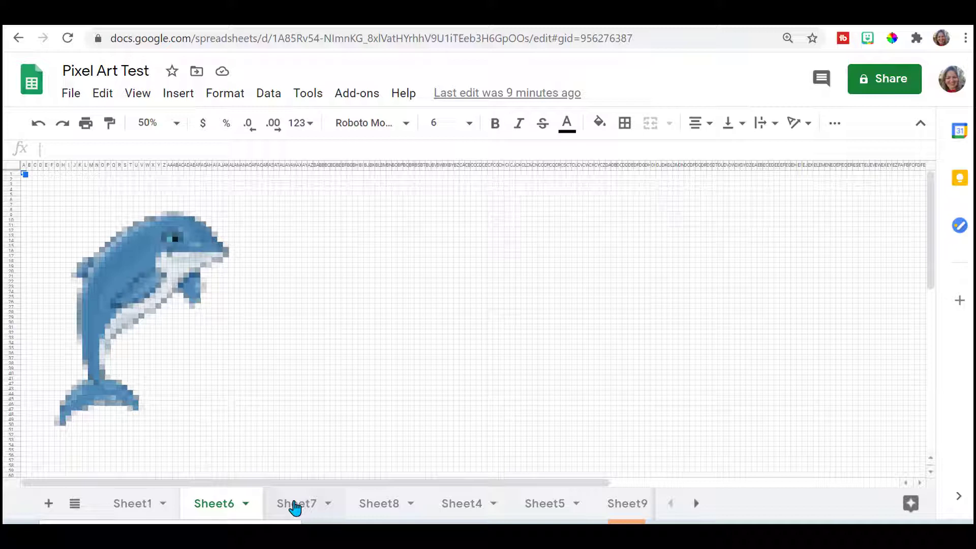
click(295, 505)
click(385, 514)
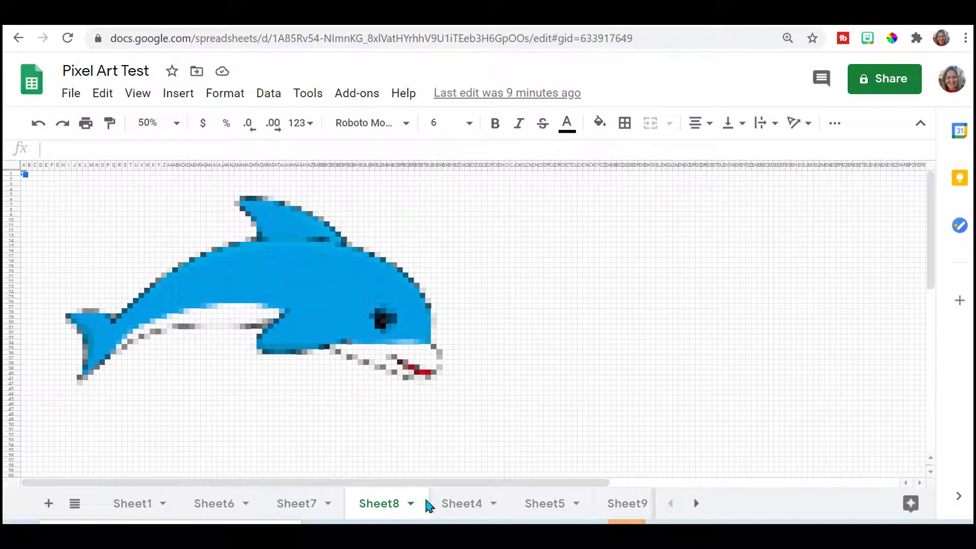
click(468, 504)
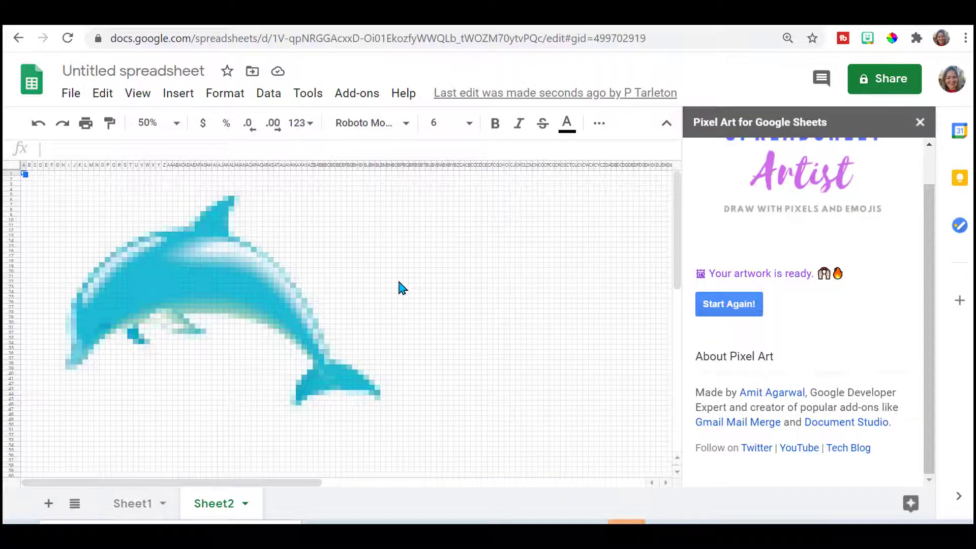
Zoom the pixel-art sheet to 75% and widen column A by dragging its header border
click(177, 124)
click(161, 188)
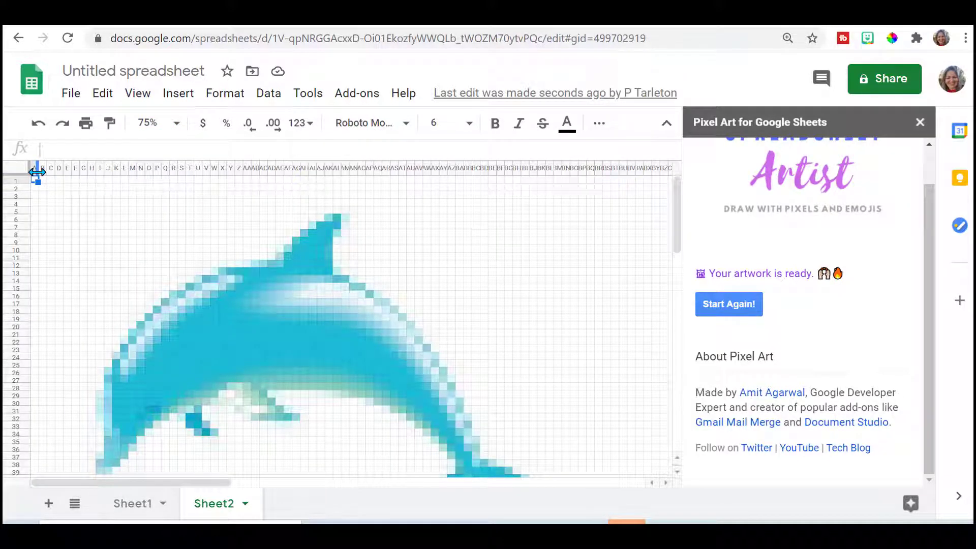
drag(37, 171, 116, 166)
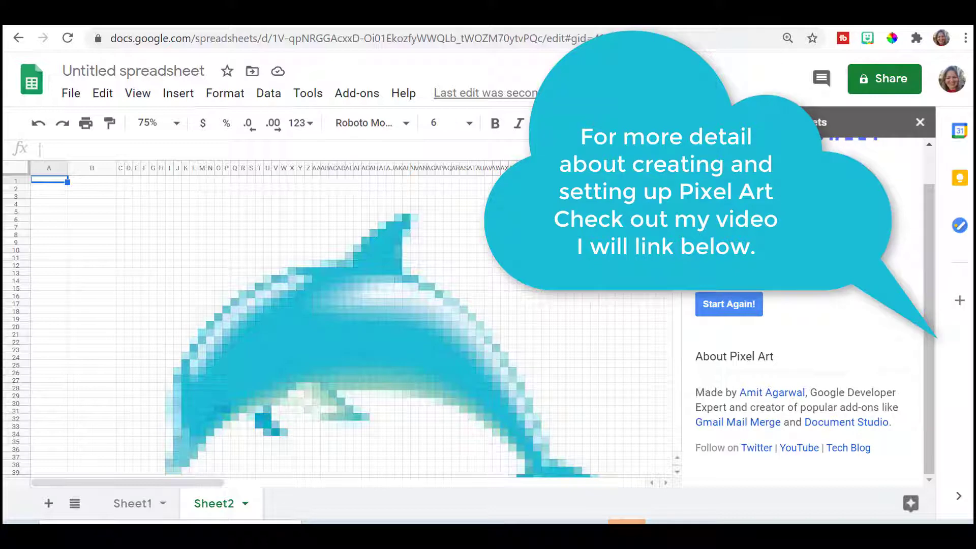
scroll(336, 325, down, 2)
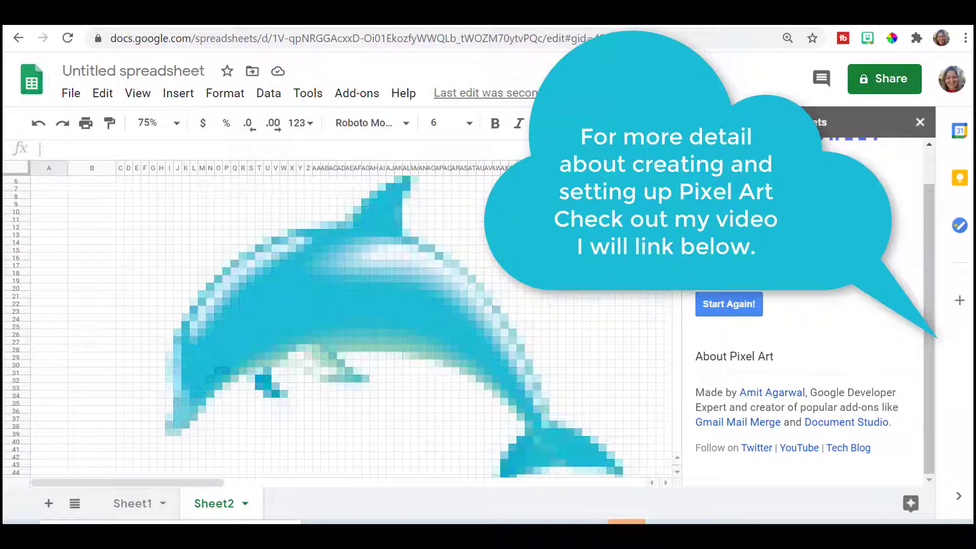